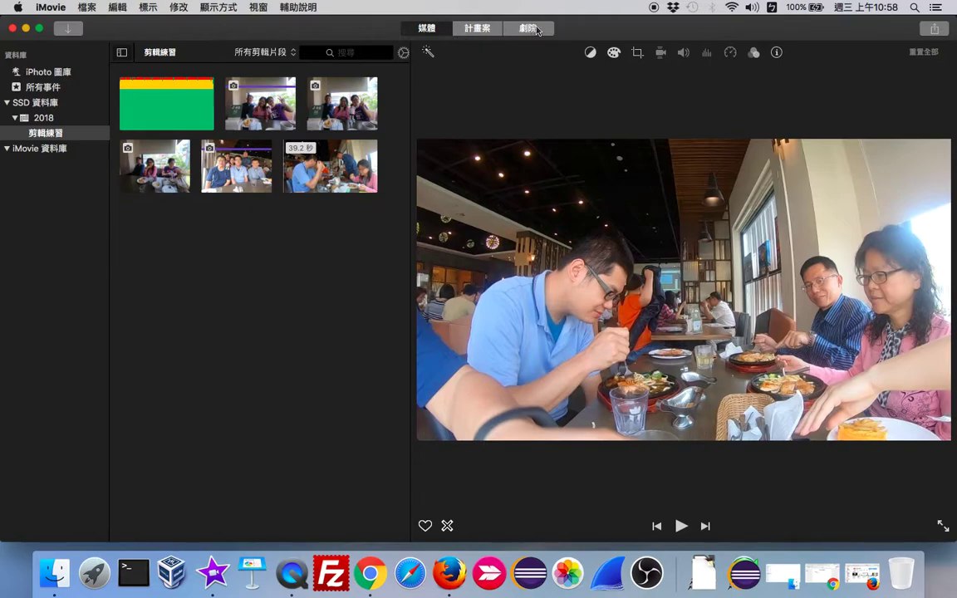
Create a new movie (影片) project in the SSD 資料庫 library
left_click(476, 30)
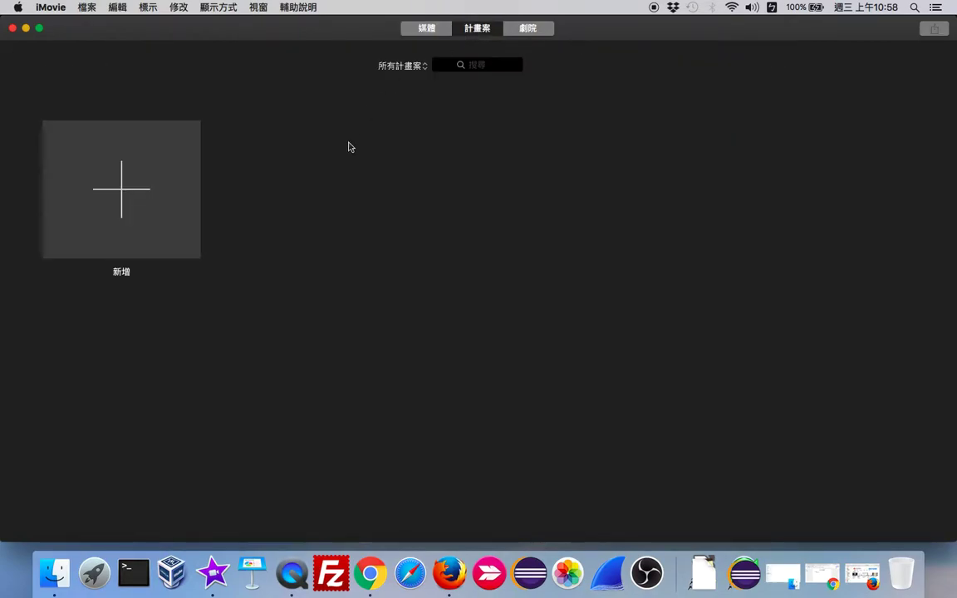
left_click(122, 188)
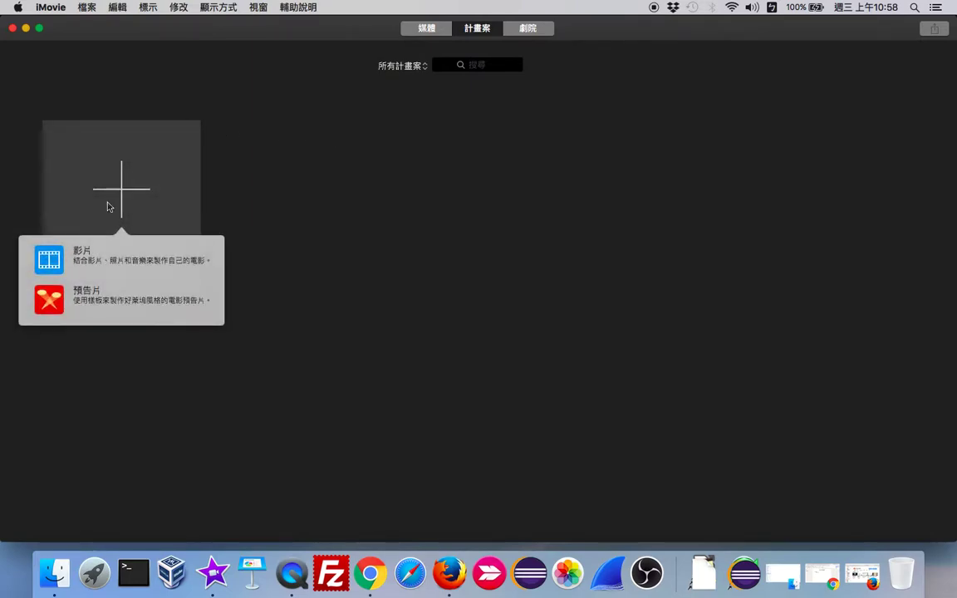
left_click(70, 261)
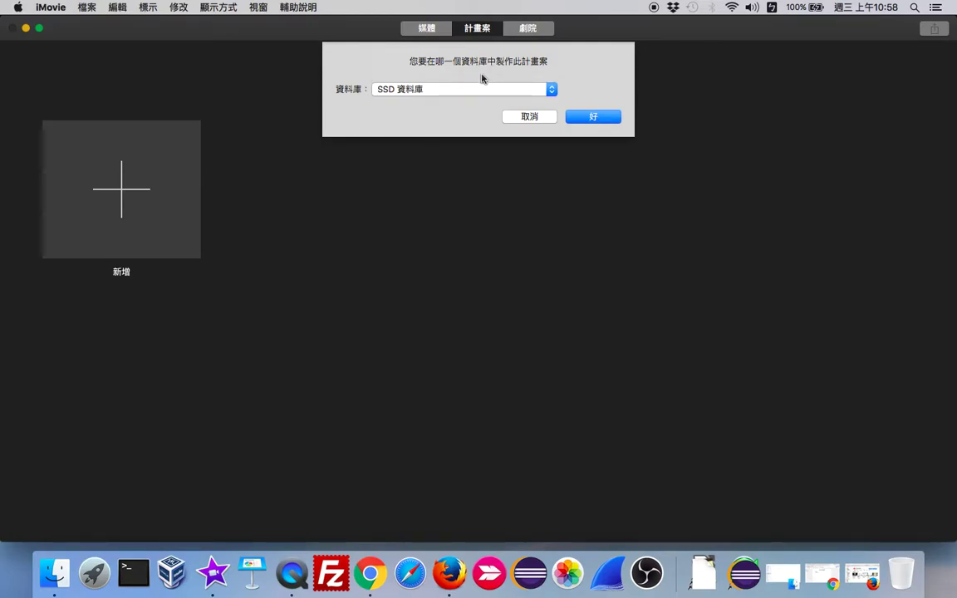
left_click(435, 90)
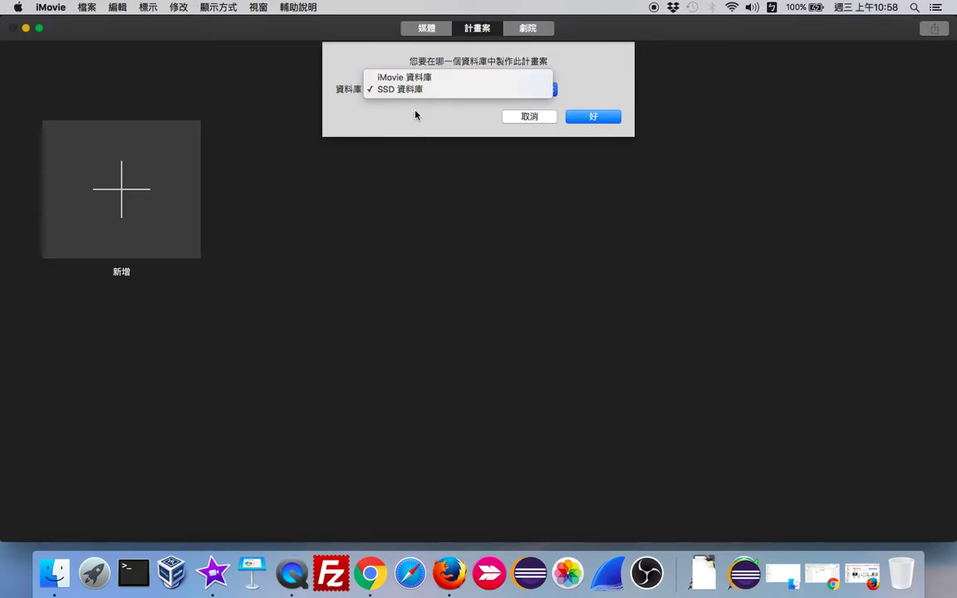
left_click(416, 117)
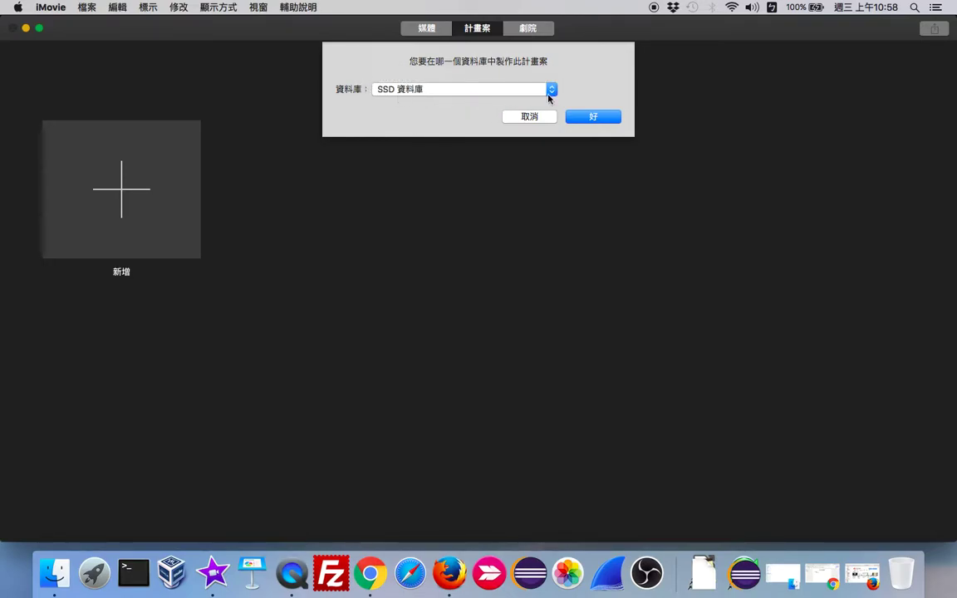
left_click(590, 118)
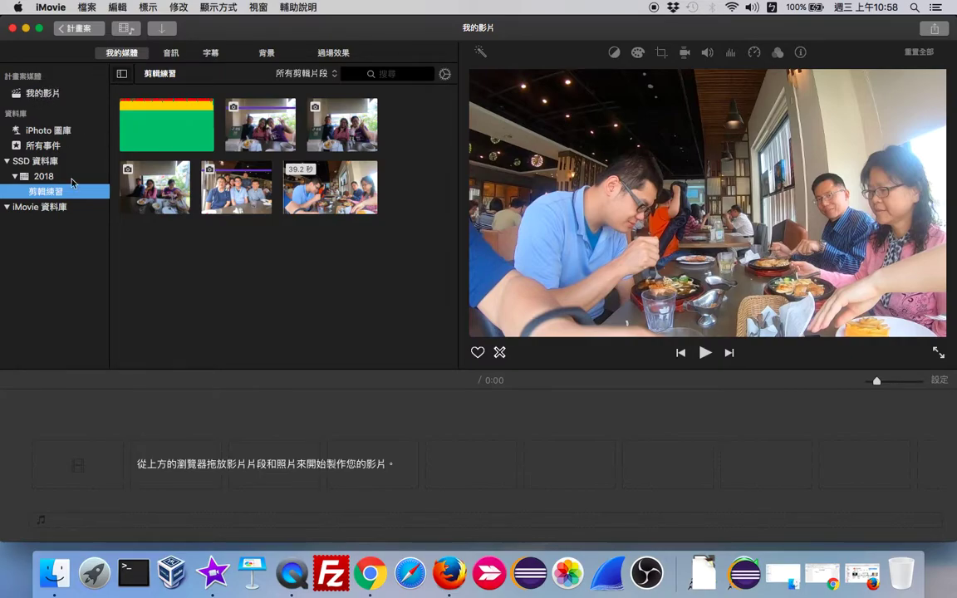
Return to the project list and save the new project under the name 小組聚餐
left_click(154, 320)
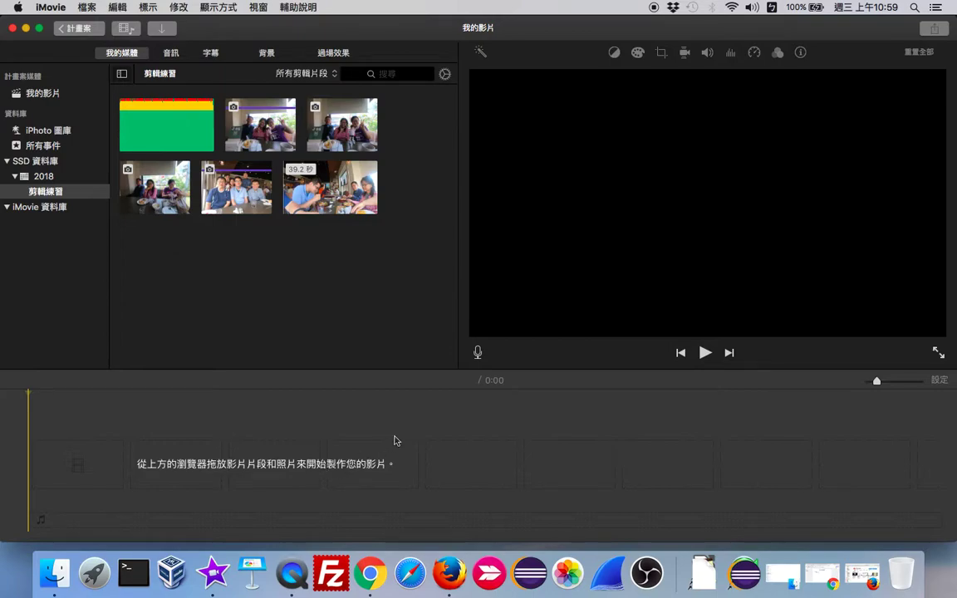
left_click(382, 297)
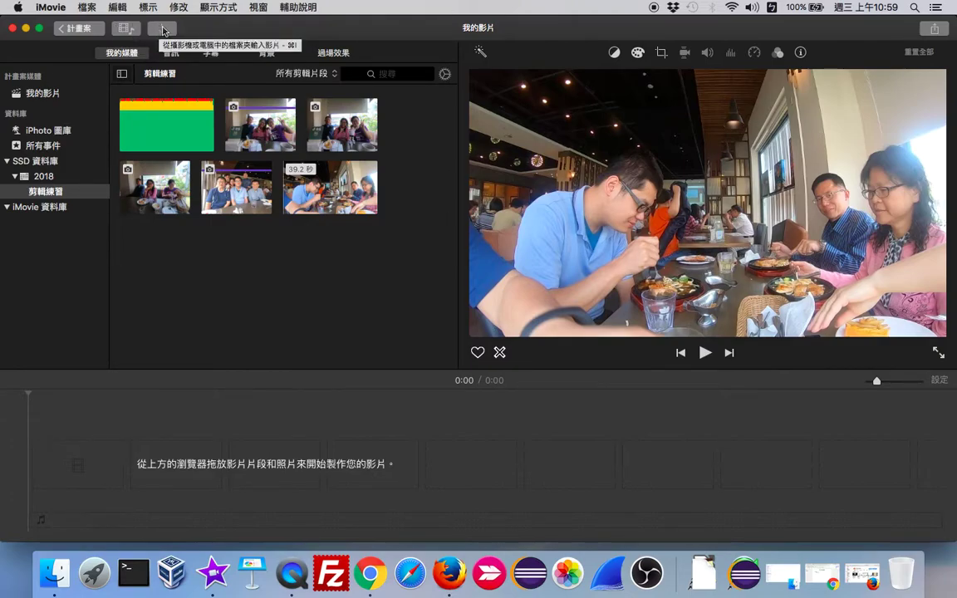
left_click(78, 30)
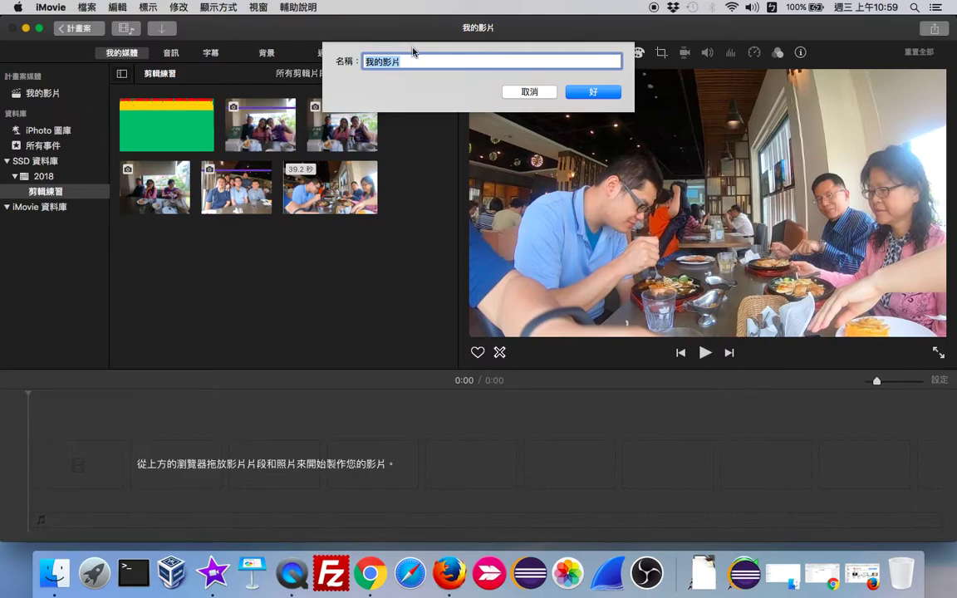
key("ctrl+space")
type("vu")
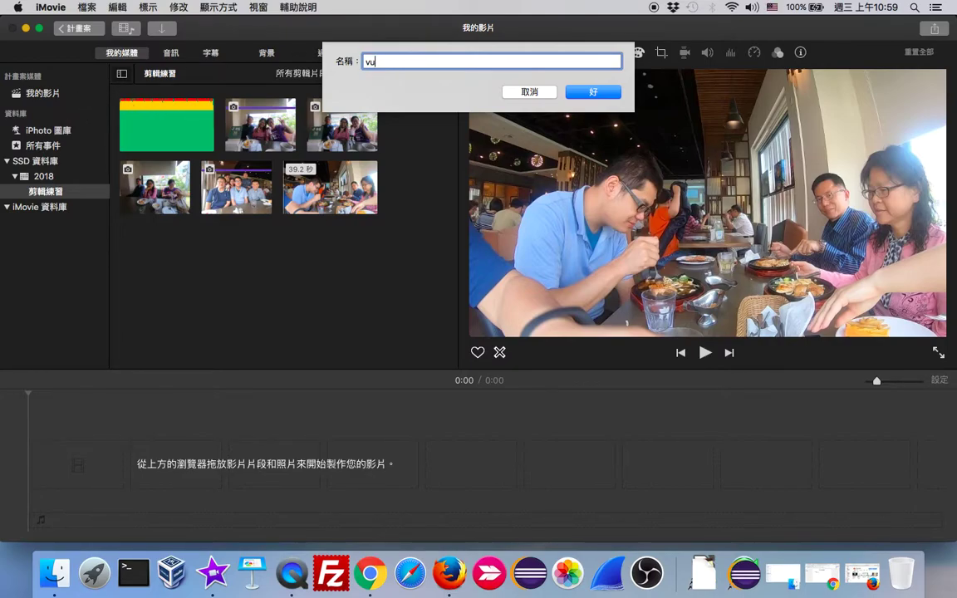
key("BackSpace")
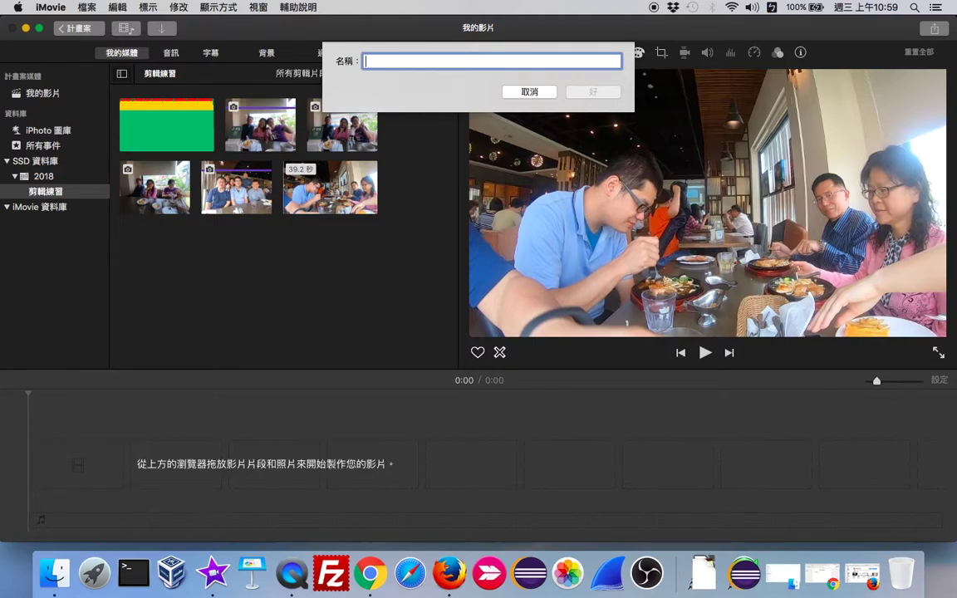
key("ctrl+space")
type("vu")
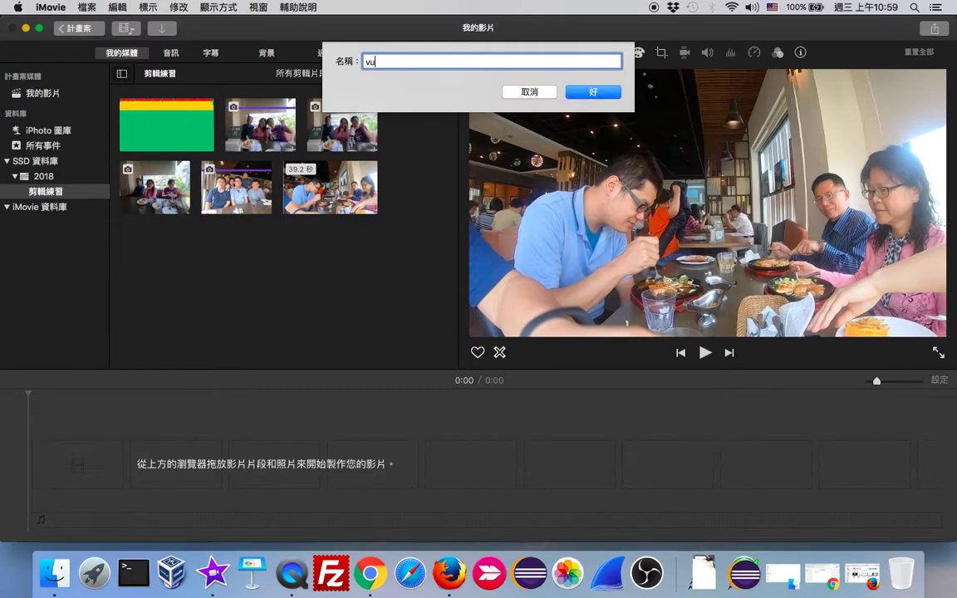
key("BackSpace")
key("BackSpace")
type("小組")
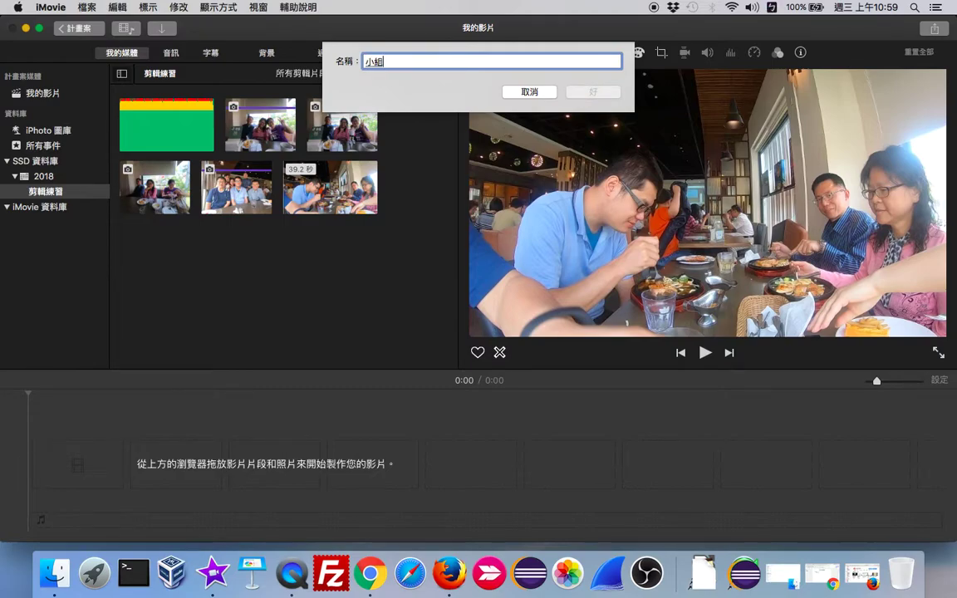
type("聚餐")
key("Return")
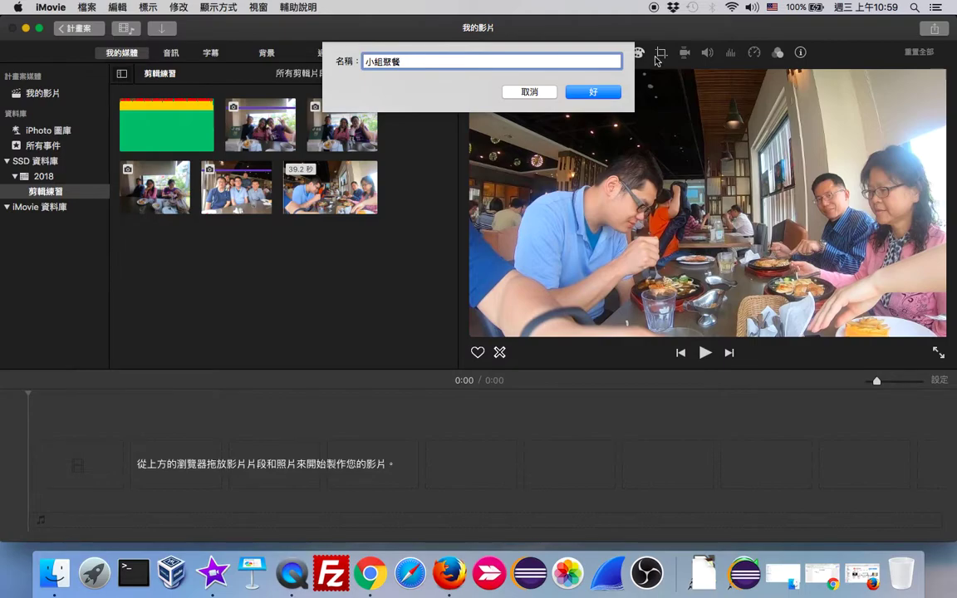
left_click(607, 93)
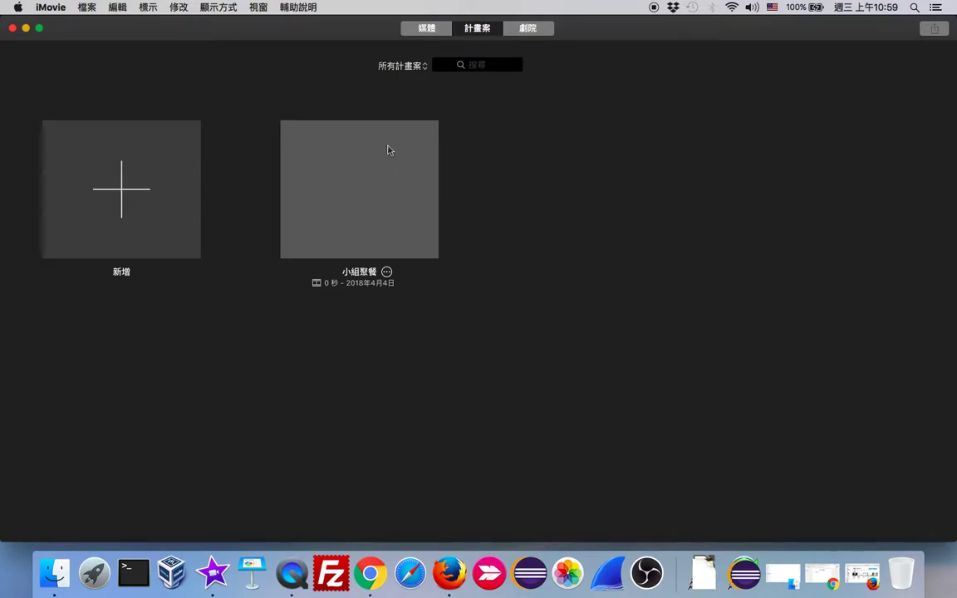
Reopen the 小組聚餐 project, check its own media, and go back to the clips of the 剪輯練習 event
double_click(355, 215)
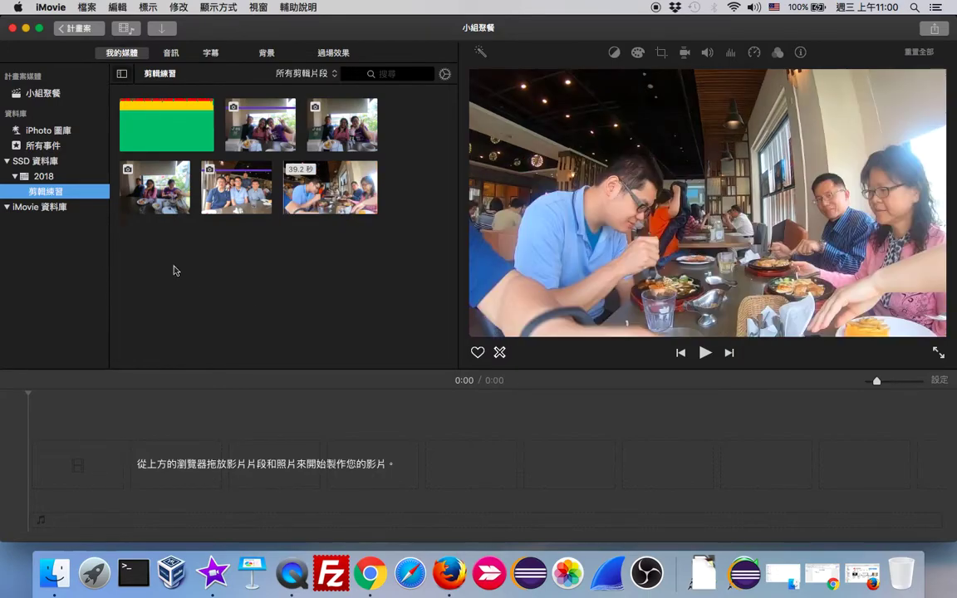
left_click(208, 348)
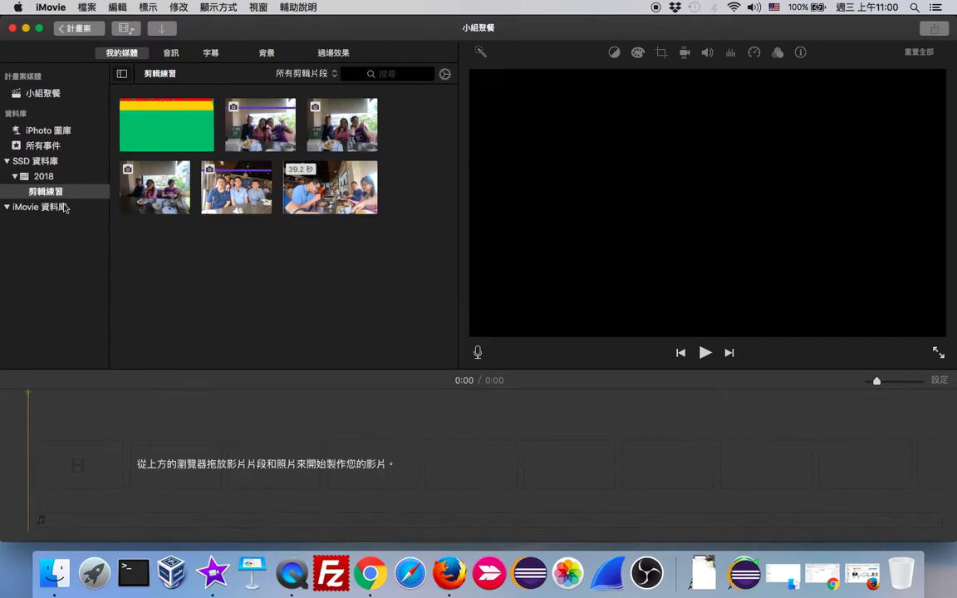
left_click(34, 95)
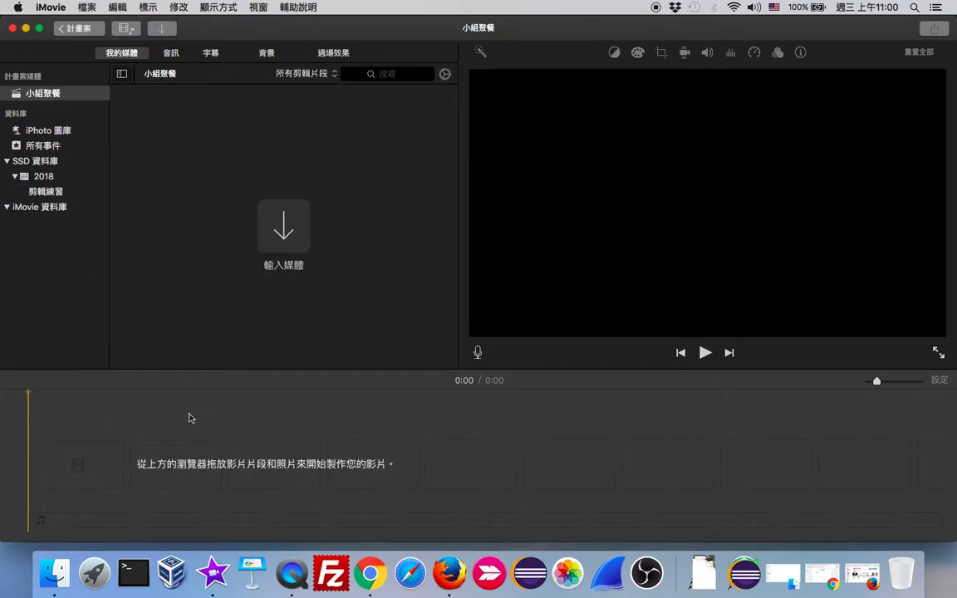
left_click(47, 193)
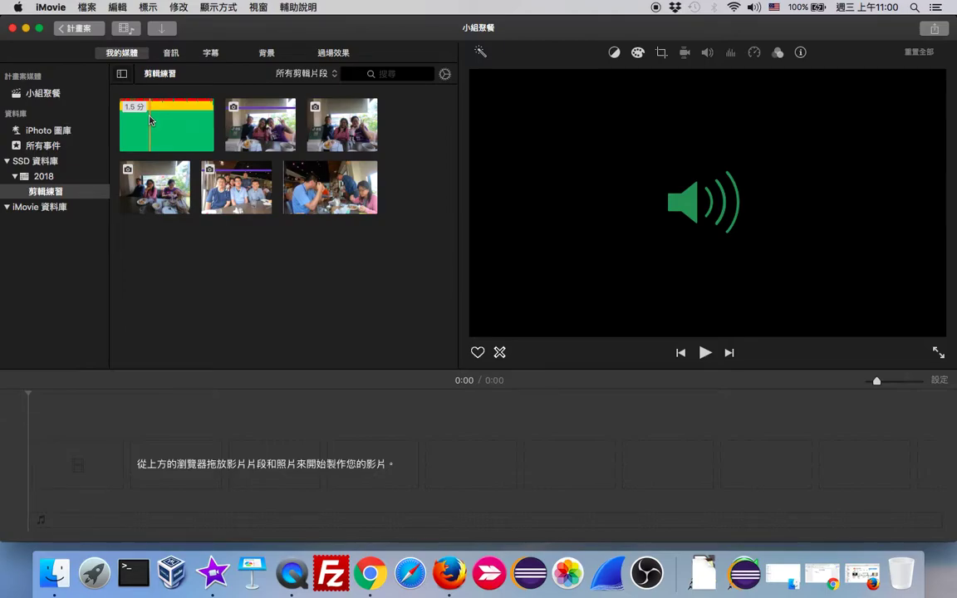
Add the 1-30 Get_Outside audio clip from the event as background music, starting at the beginning of the timeline
left_click_drag(149, 120, 47, 474)
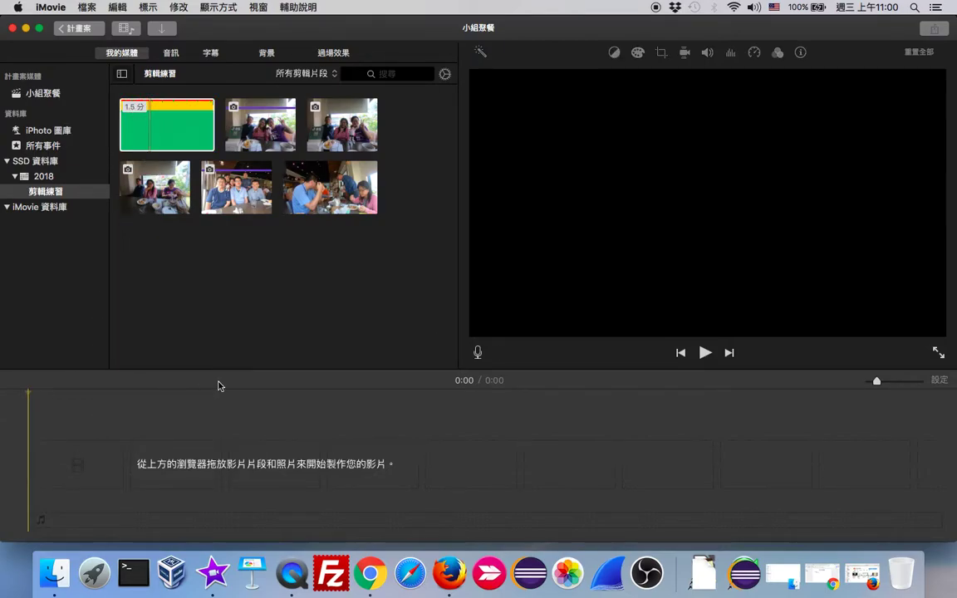
left_click_drag(170, 120, 157, 469)
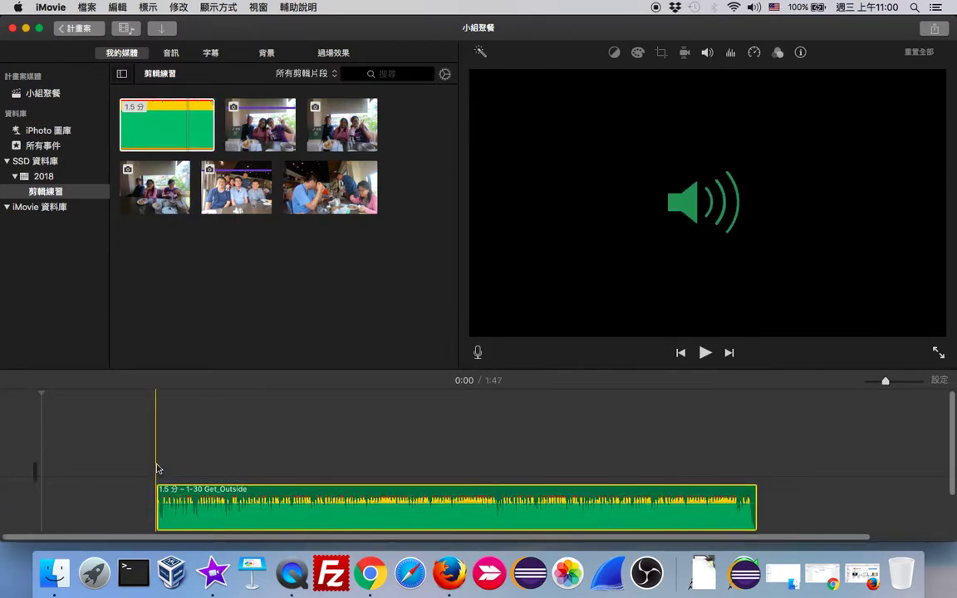
left_click_drag(181, 503, 53, 497)
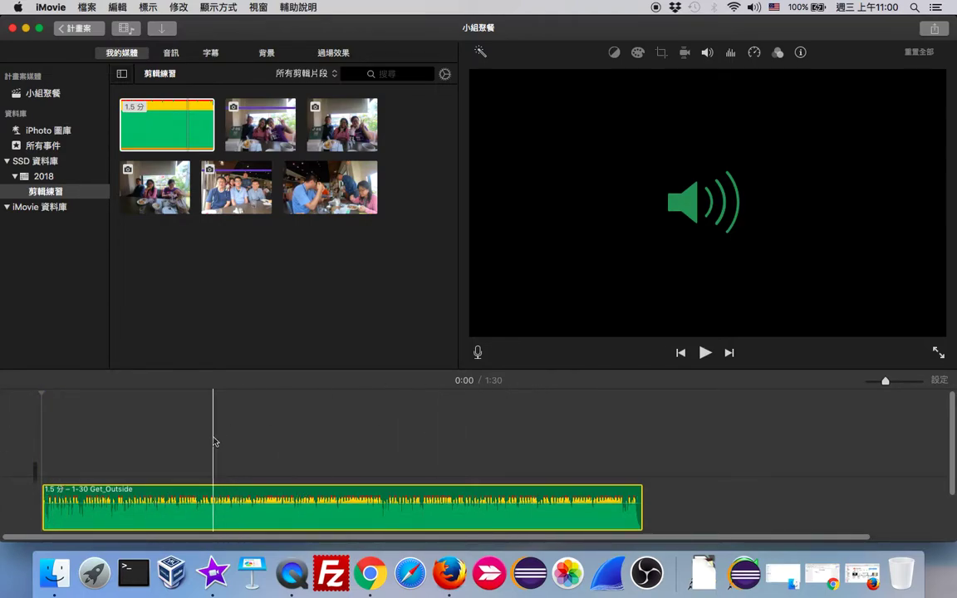
Play back the first few seconds of the background music and stop it
left_click(50, 509)
left_click(706, 356)
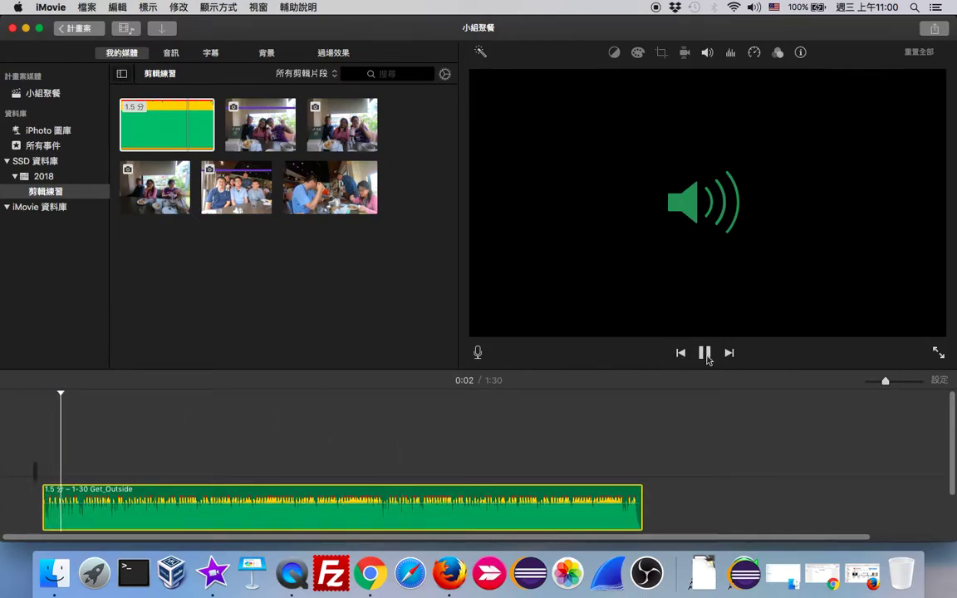
left_click(705, 354)
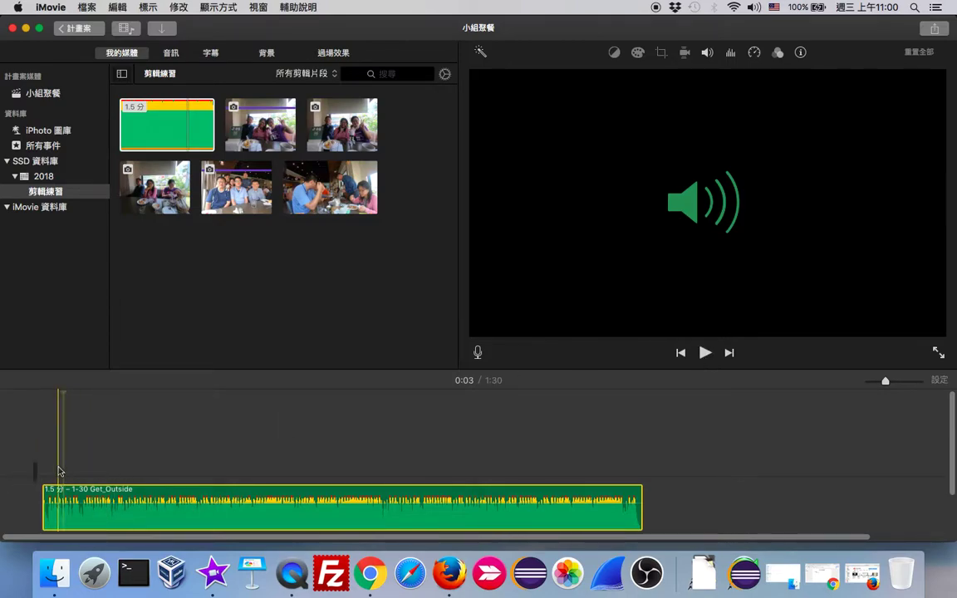
Preview the first two photos and the audio clip in the event, plus the music track in the timeline
left_click(257, 132)
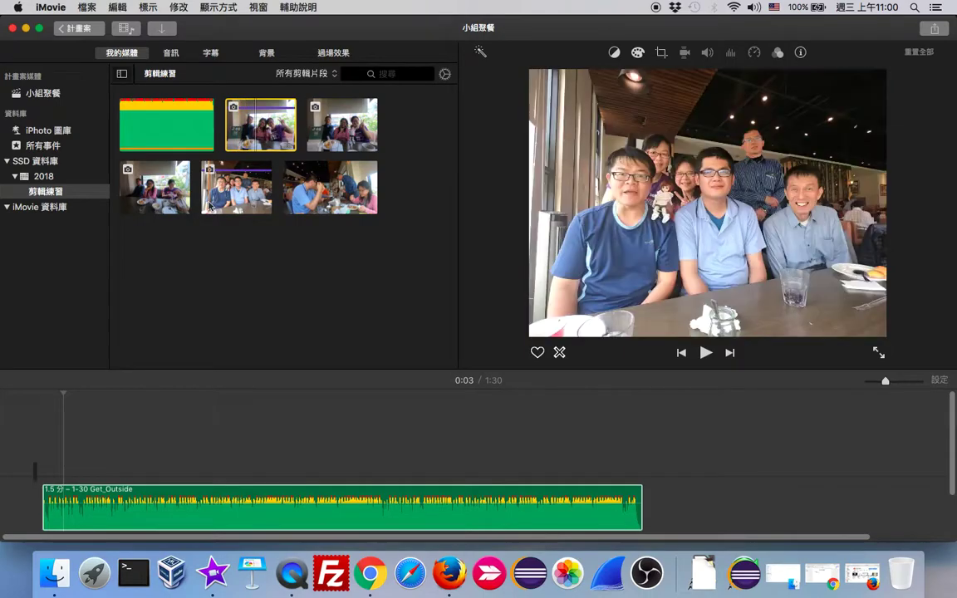
left_click(199, 122)
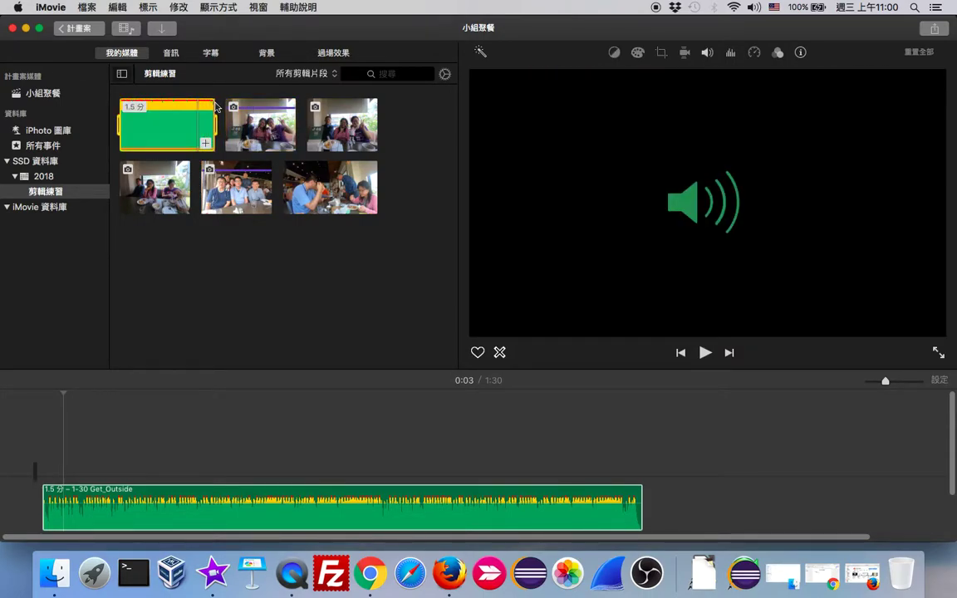
left_click(349, 133)
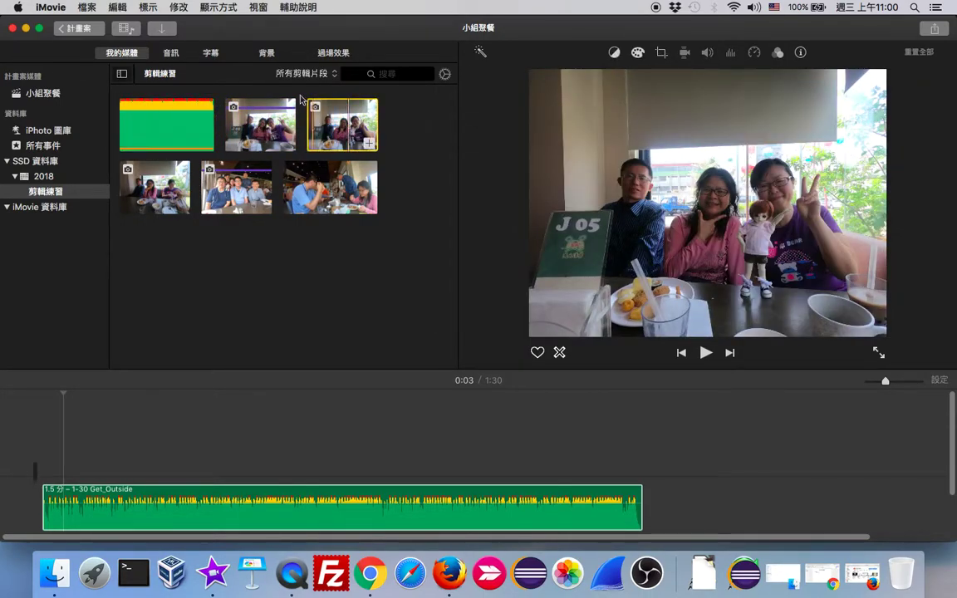
left_click(96, 505)
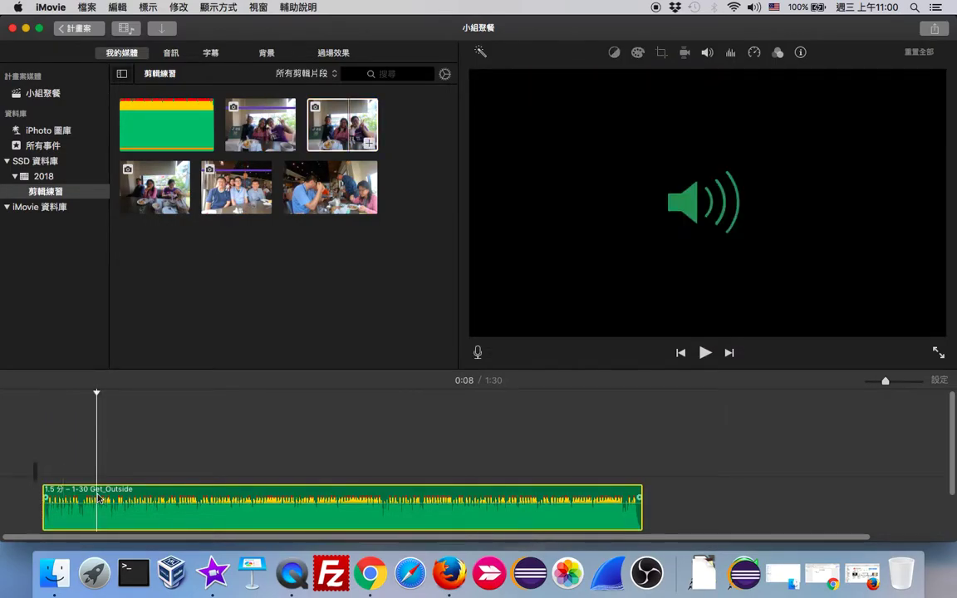
Preview the 39.2-second restaurant video clip and add it whole to the start of the timeline, above the music
left_click(328, 182)
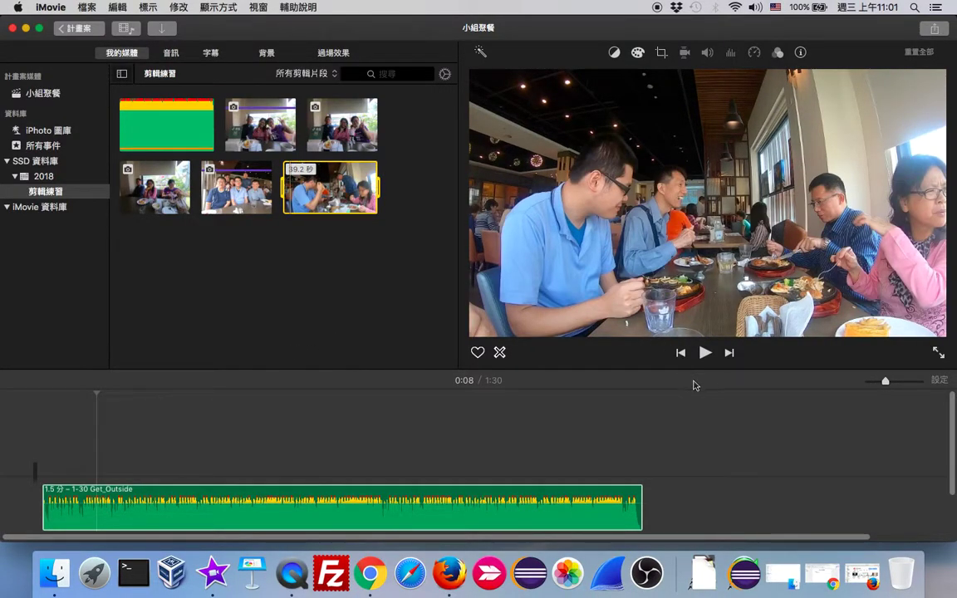
left_click(705, 357)
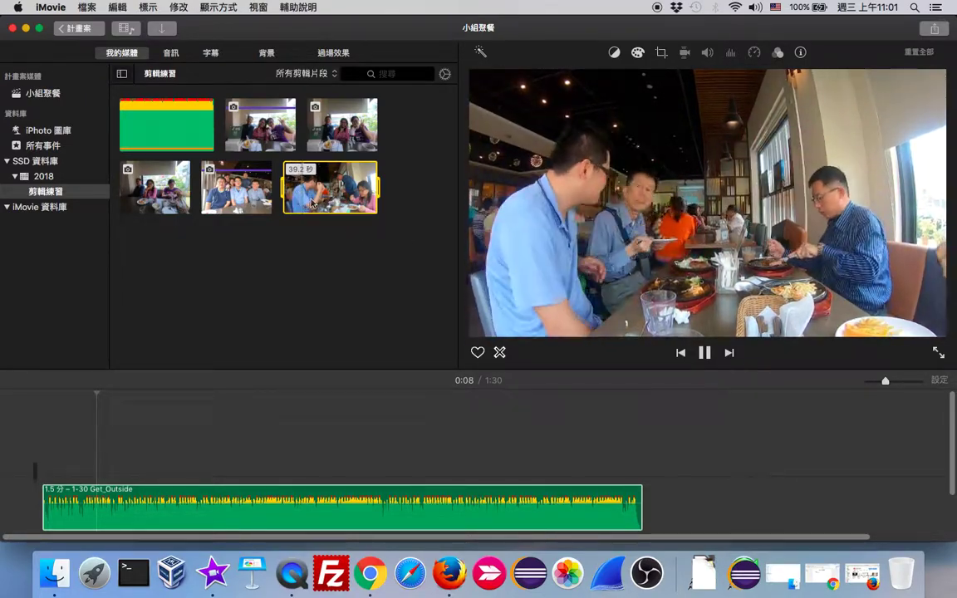
left_click(701, 353)
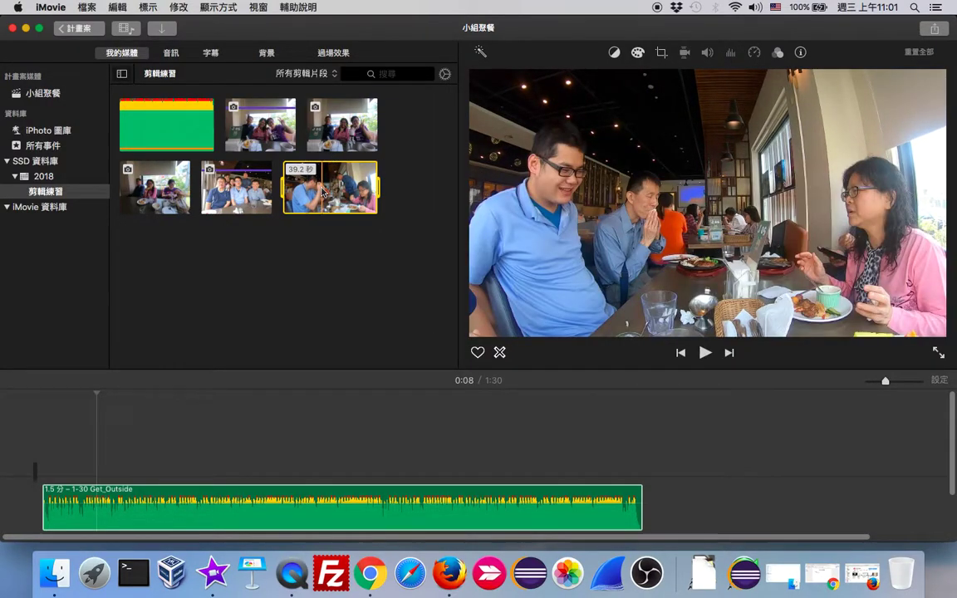
left_click_drag(322, 190, 42, 444)
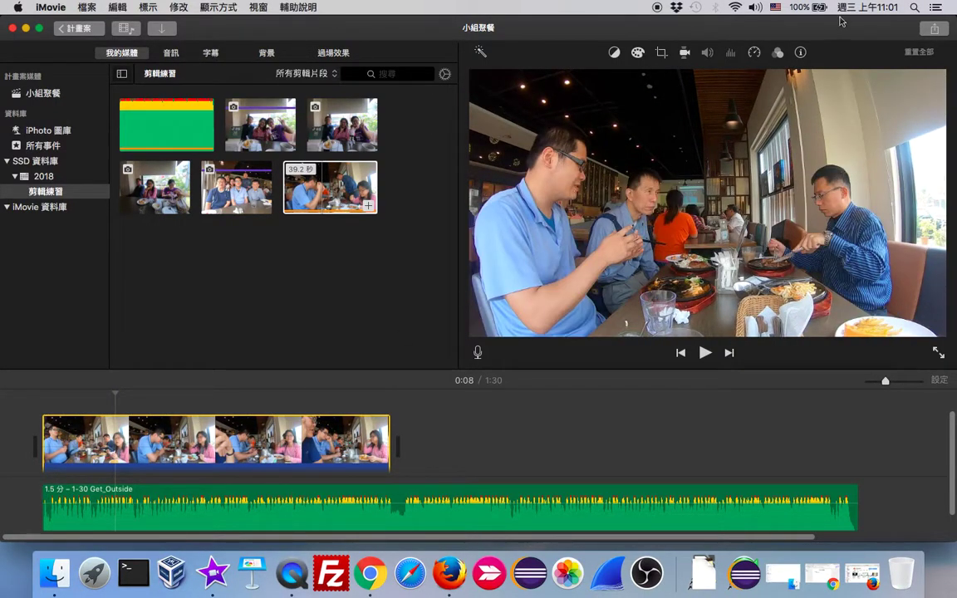
Adjust the computer's sound volume and return to the timeline
left_click(755, 7)
left_click(755, 56)
left_click(515, 412)
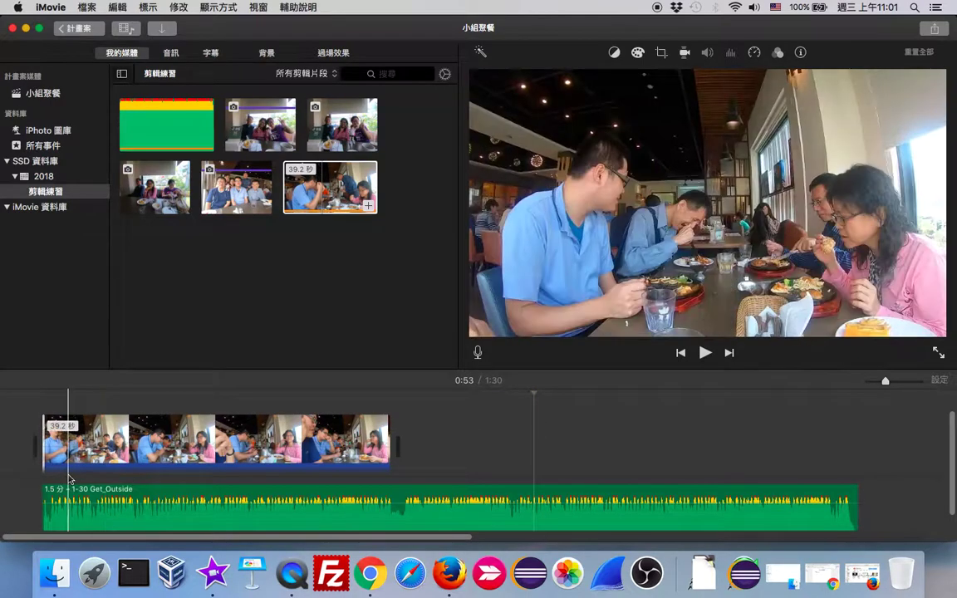
Open the precision editor at the start of the video clip and close it again
double_click(42, 427)
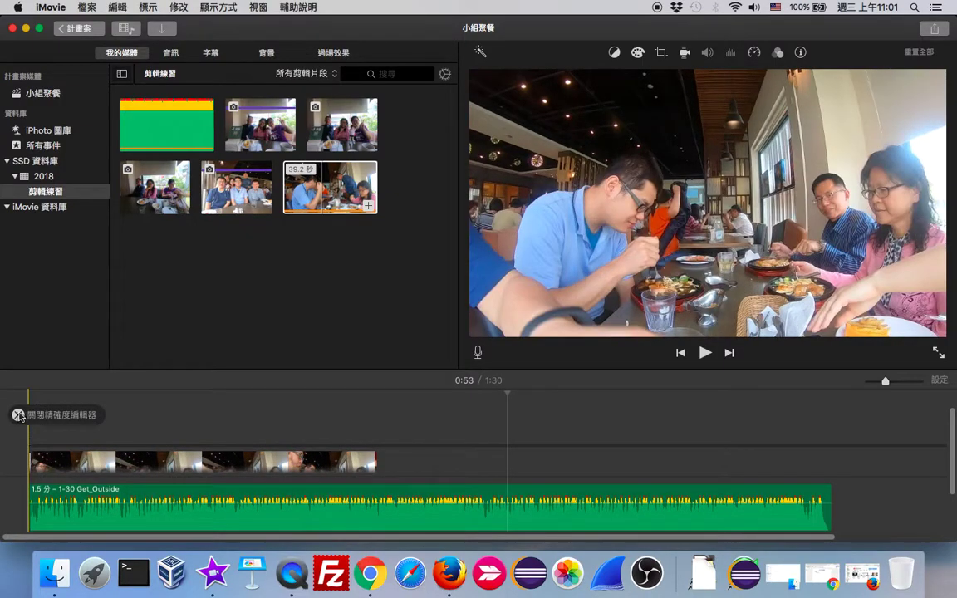
left_click(18, 415)
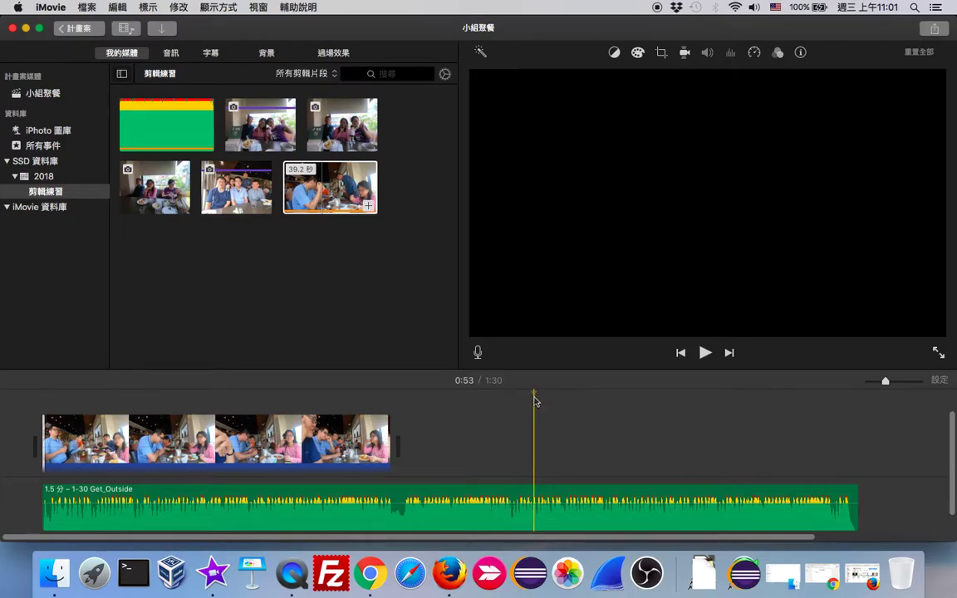
Inspect the restaurant video clip and the music track at several points in the timeline
left_click(208, 459)
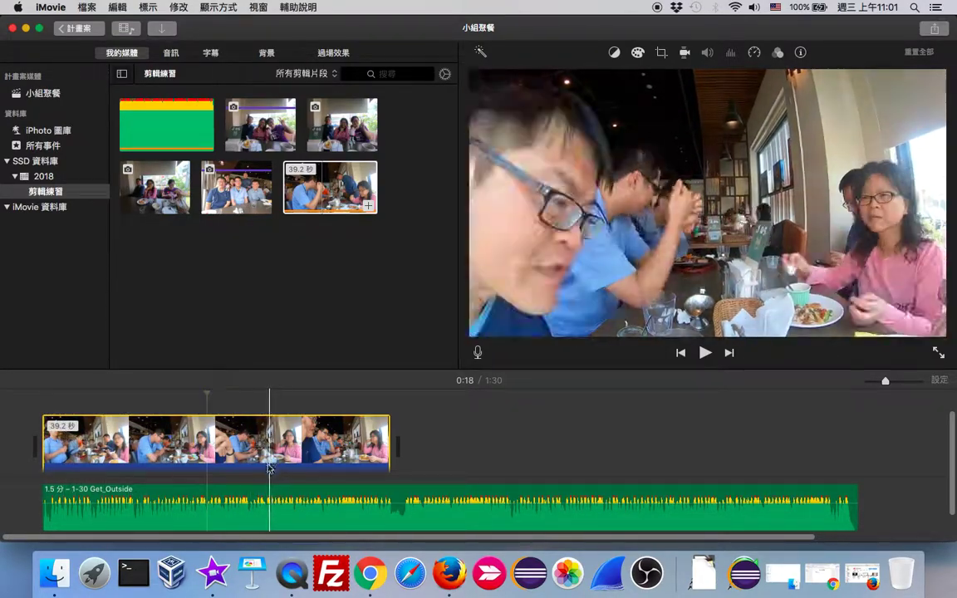
left_click(153, 496)
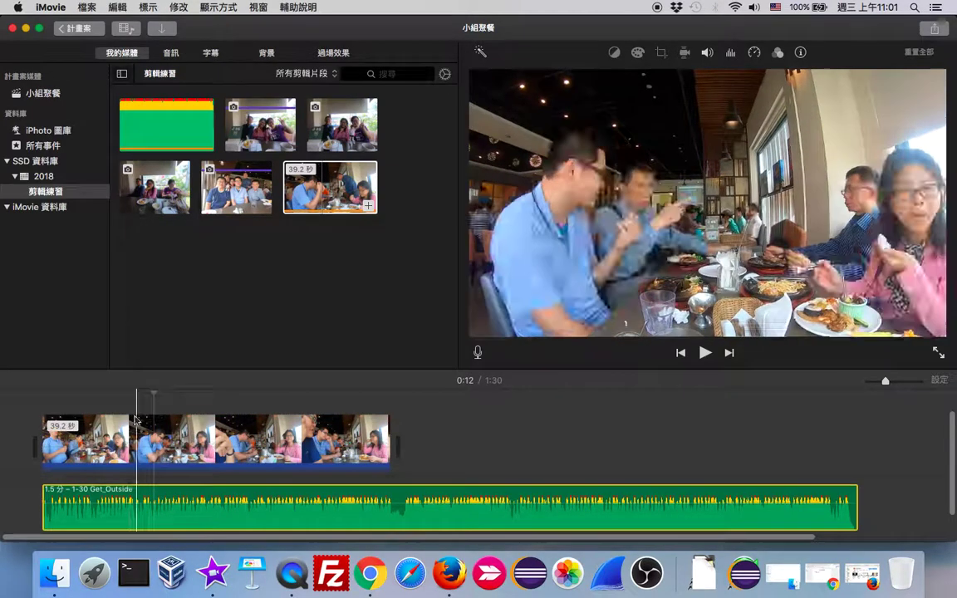
left_click(129, 441)
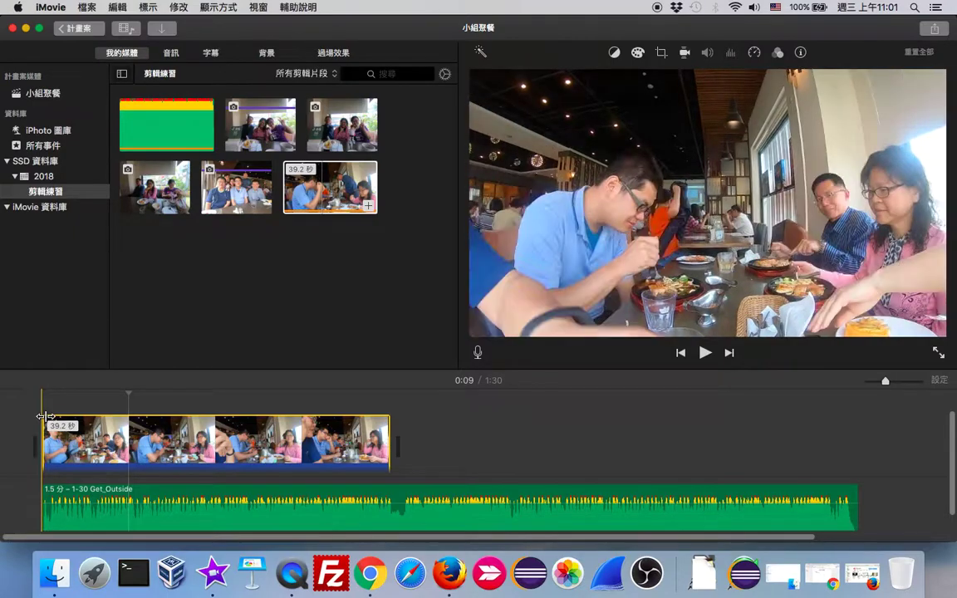
left_click(46, 419)
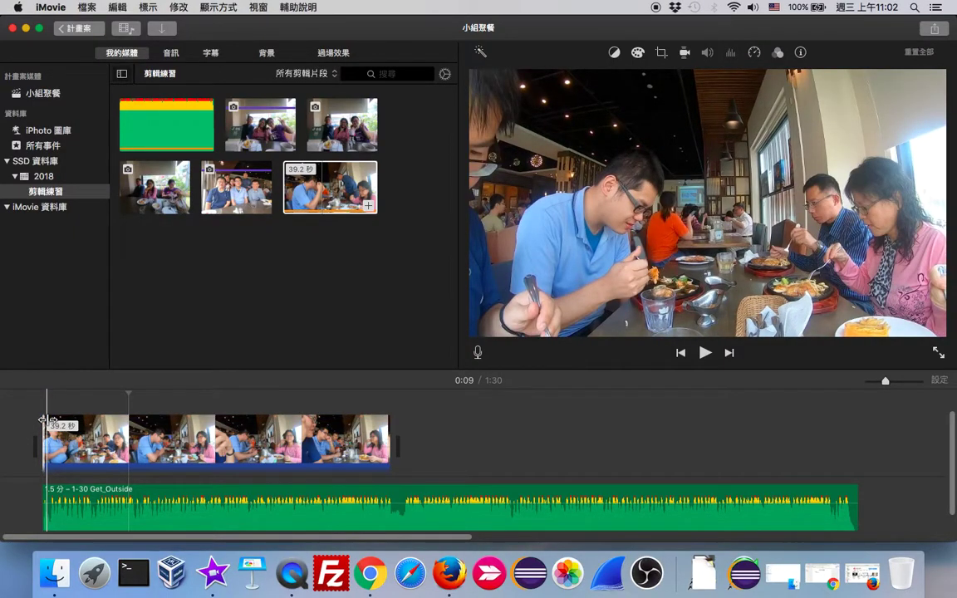
left_click(136, 426)
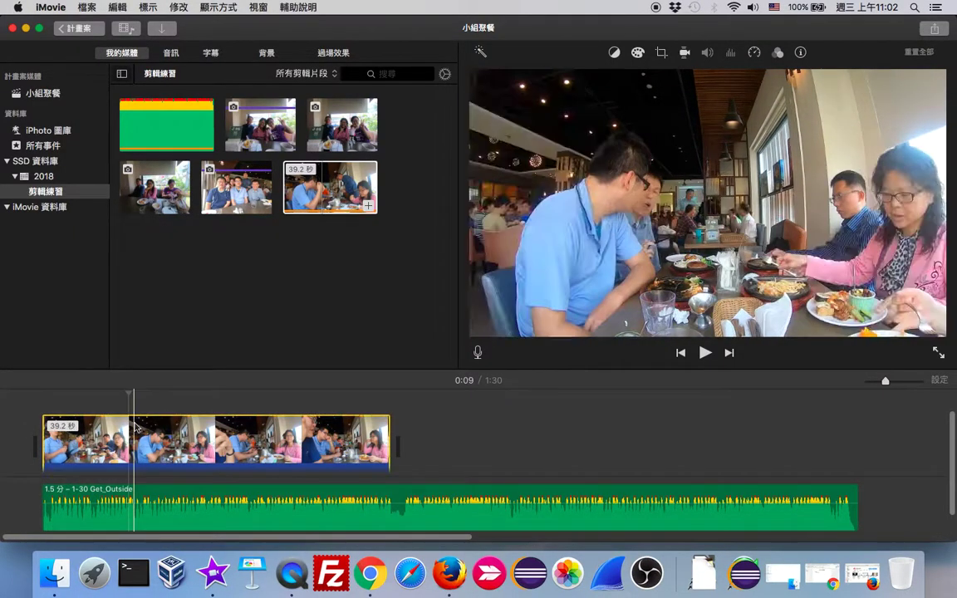
Play the project from near the start of the video clip and pause at about 0:11
key("space")
left_click(47, 444)
left_click(51, 447)
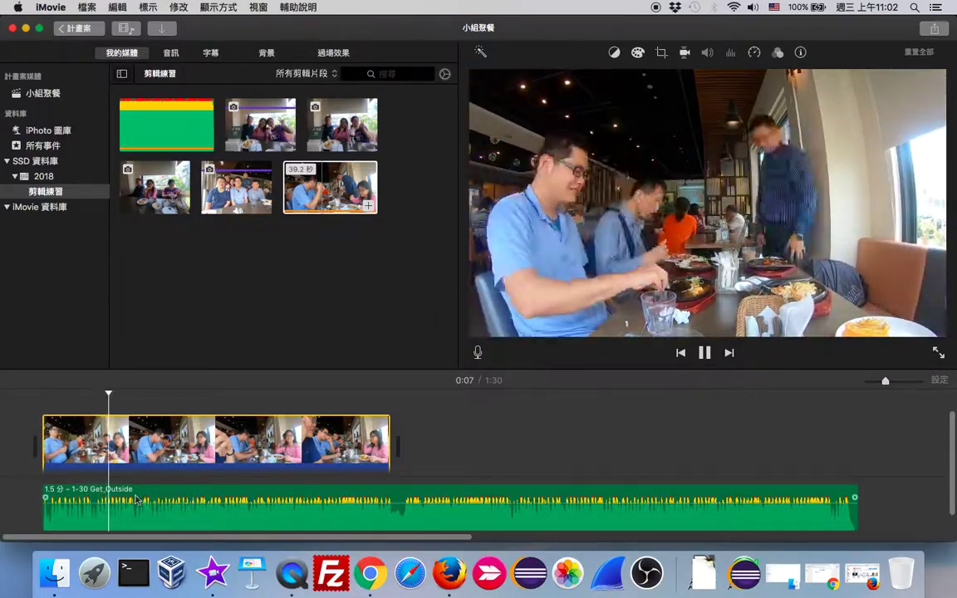
left_click(704, 353)
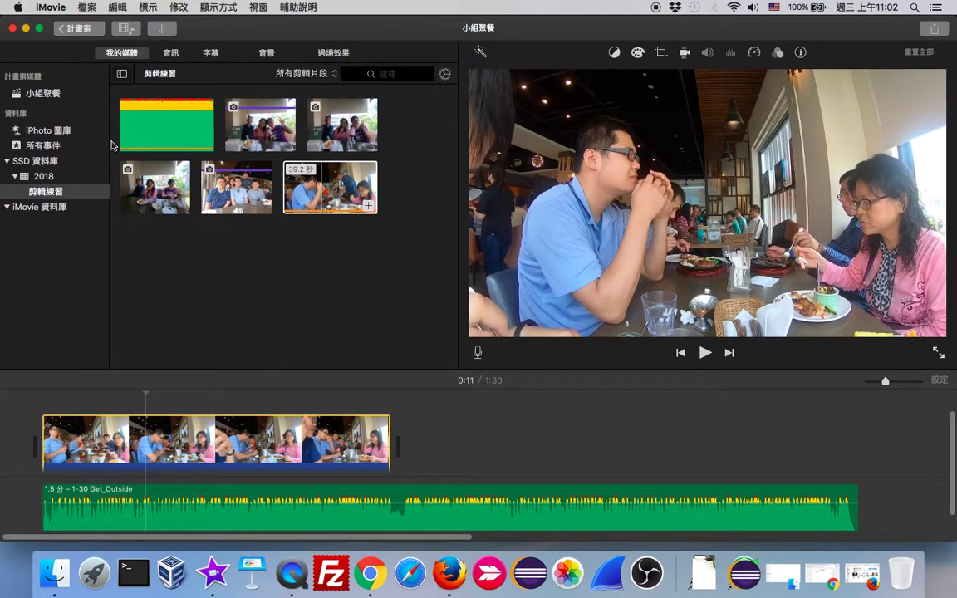
Return to the project overview and reopen the 小組聚餐 project
left_click(75, 28)
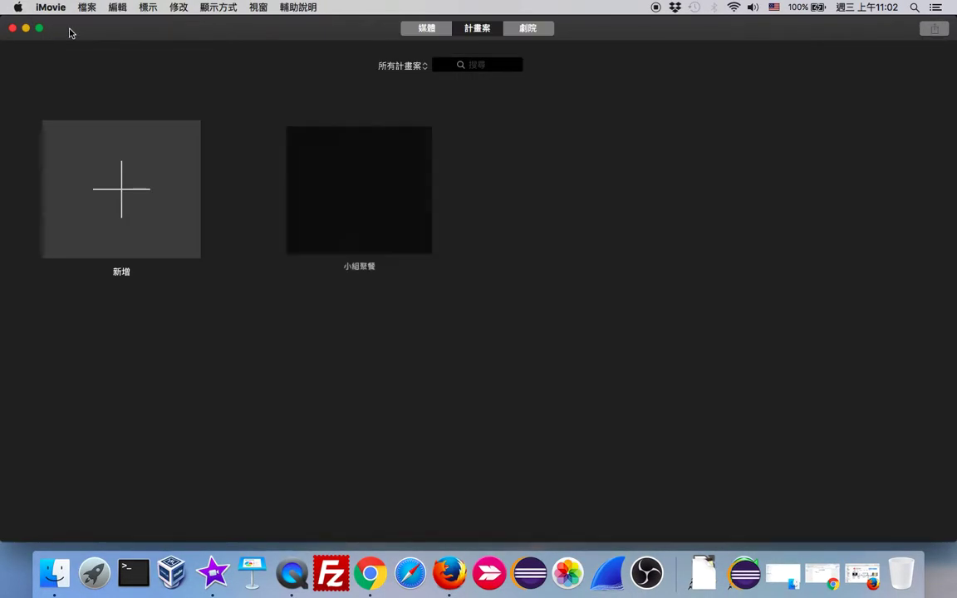
left_click(375, 211)
double_click(374, 211)
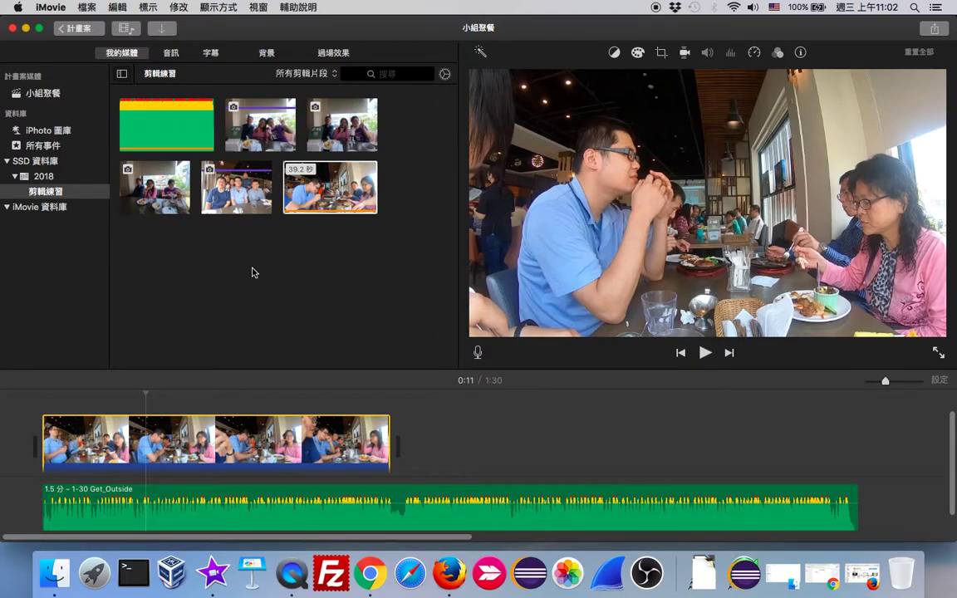
Place the large group photo before the video clip and the event's first photo, with three people, right after the clip
left_click(281, 117)
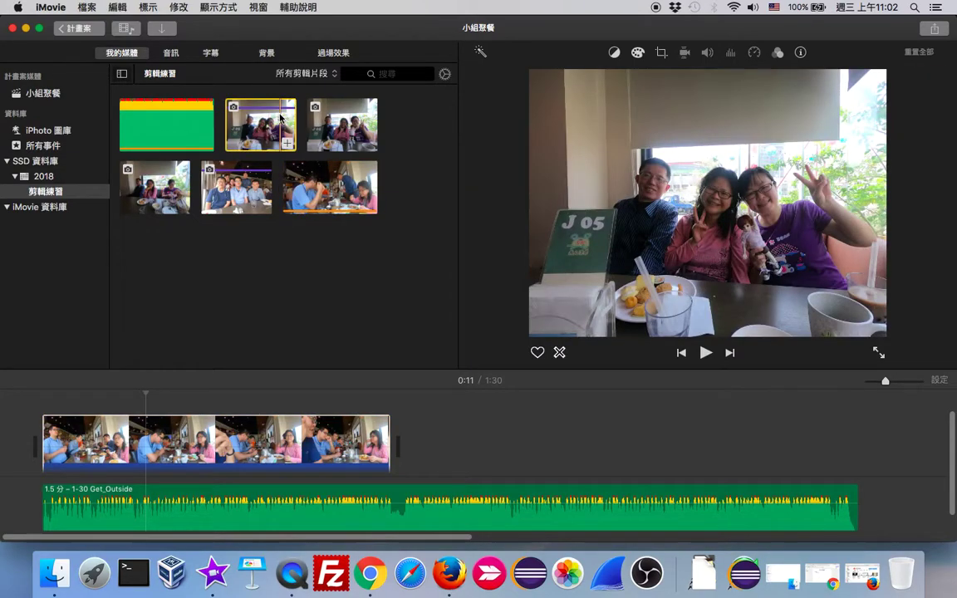
left_click_drag(282, 119, 57, 445)
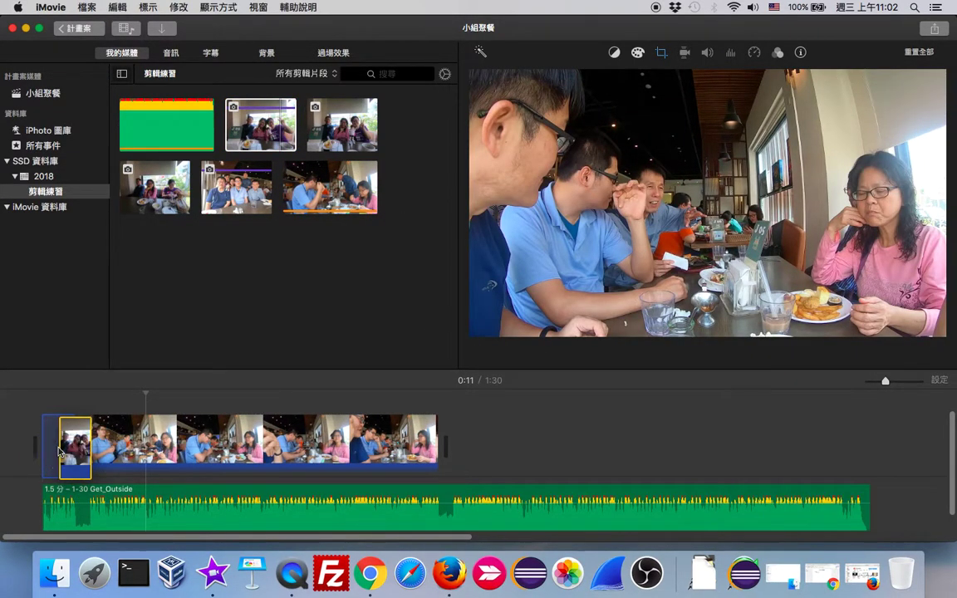
left_click(353, 122)
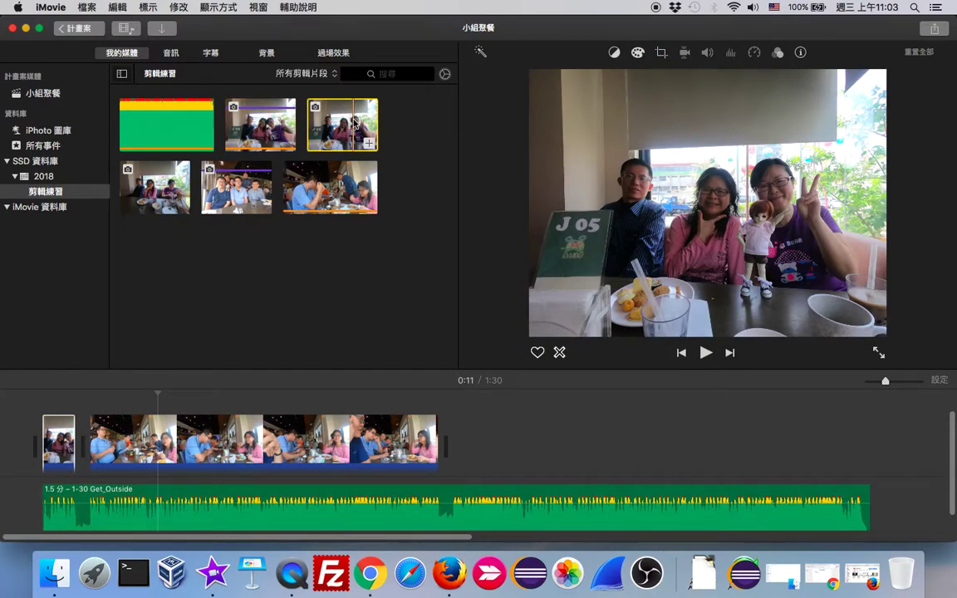
left_click_drag(242, 181, 531, 436)
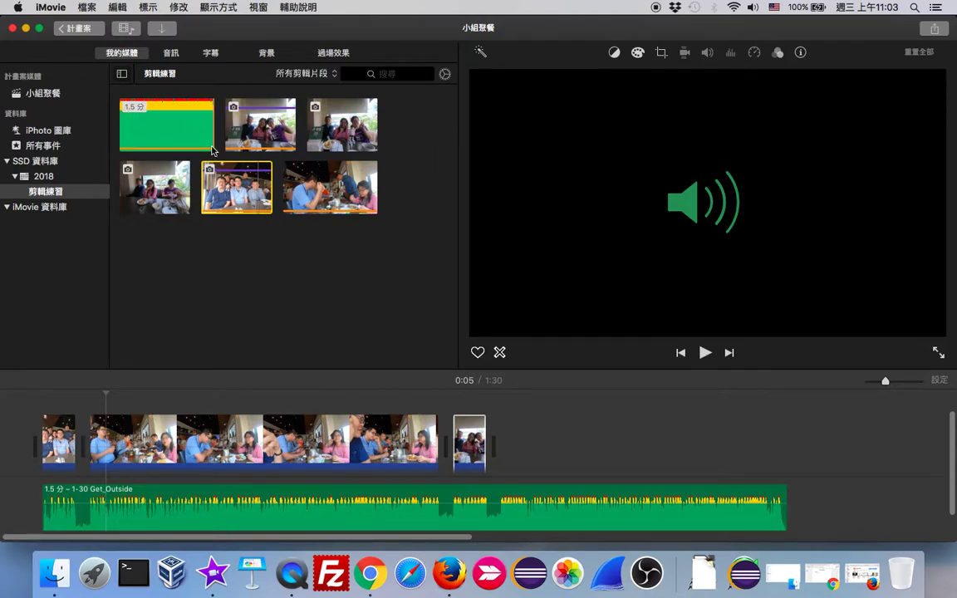
Append the event's second and third photos to the end of the timeline, after the first three-person photo
left_click(342, 124)
left_click_drag(342, 125, 510, 440)
left_click_drag(135, 177, 563, 444)
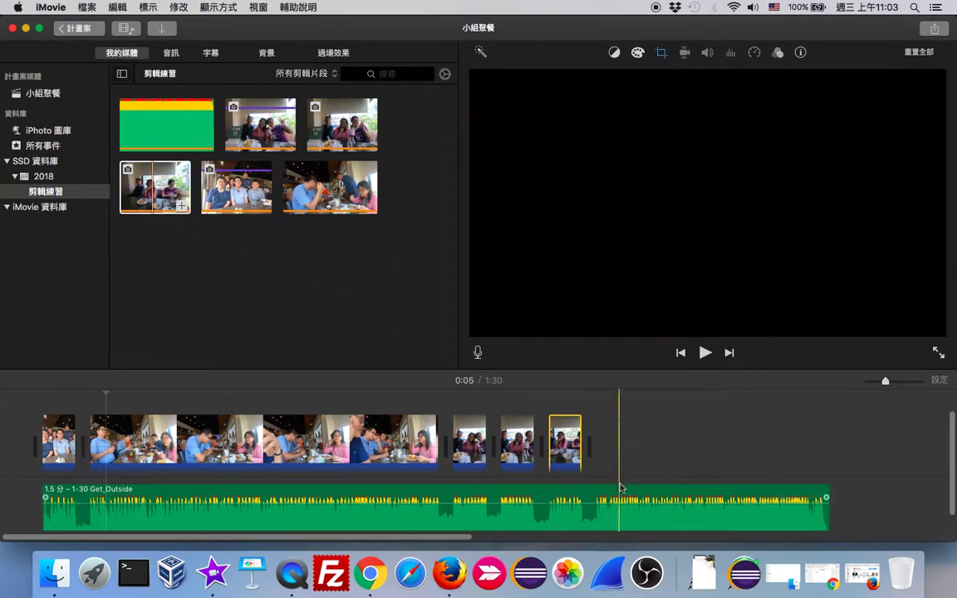
Play the assembled project from the opening group photo into the video clip and pause at about 0:10
left_click(50, 449)
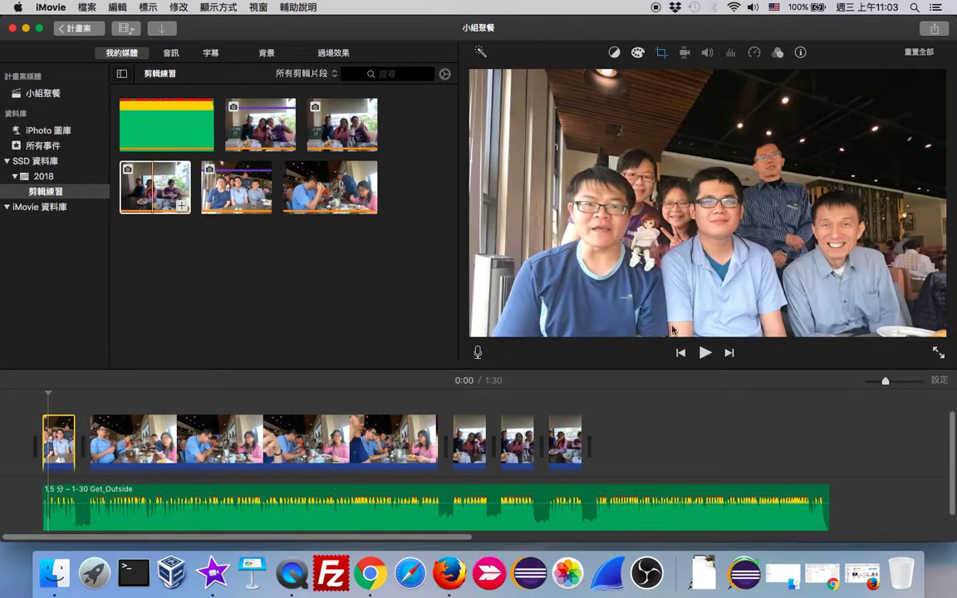
left_click(707, 352)
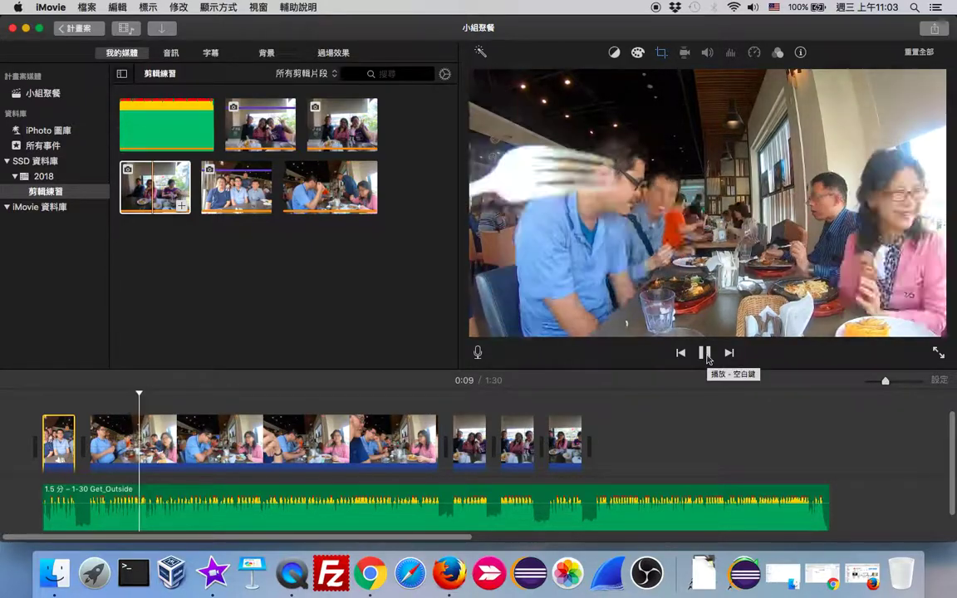
left_click(705, 354)
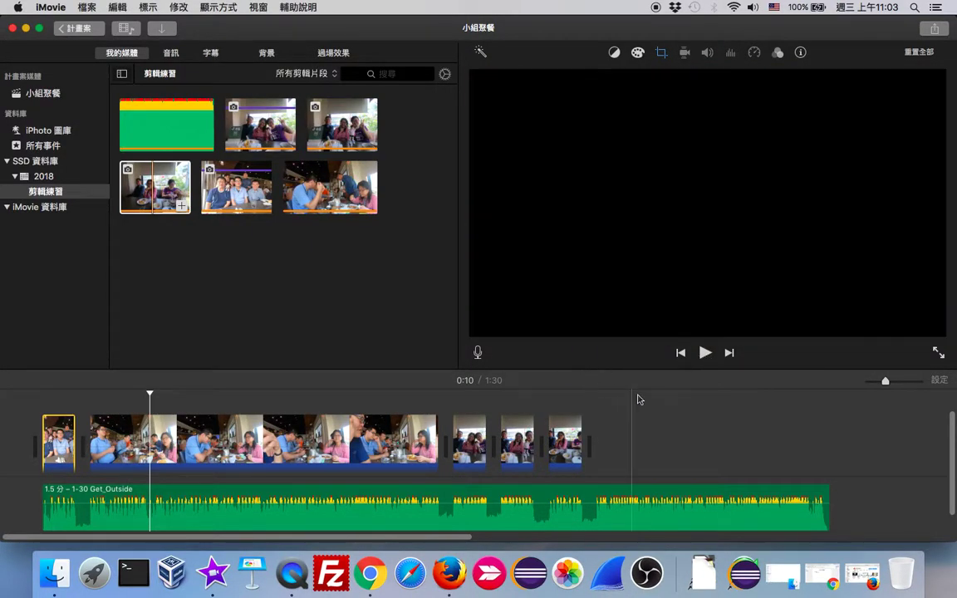